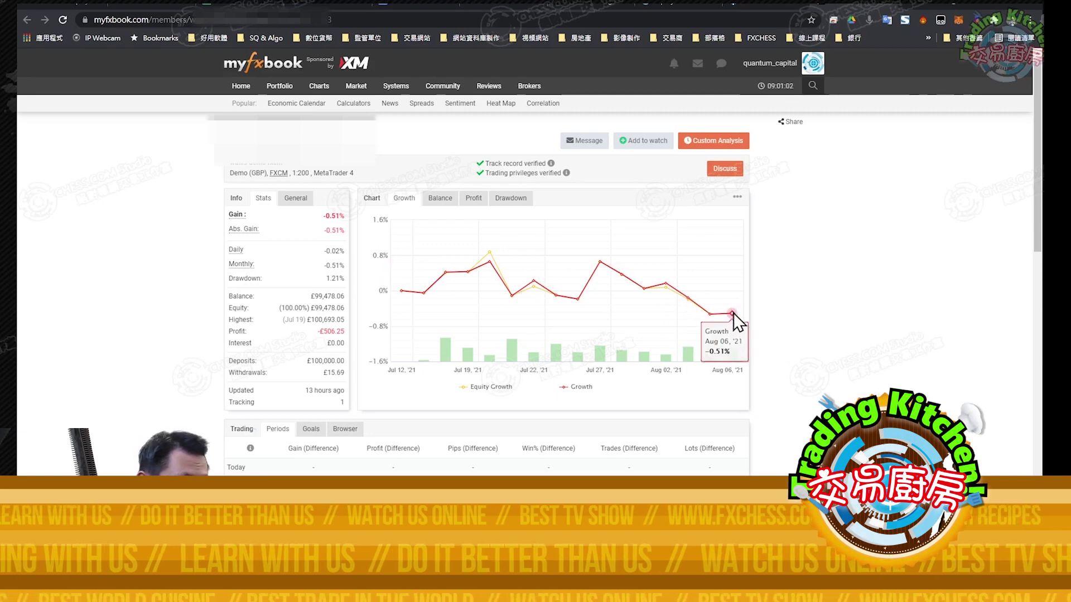
{"action": "scroll", "coordinate": [792, 307], "scroll_direction": "down", "scroll_amount": 2}
{"action": "scroll", "coordinate": [792, 307], "scroll_direction": "down", "scroll_amount": 4}
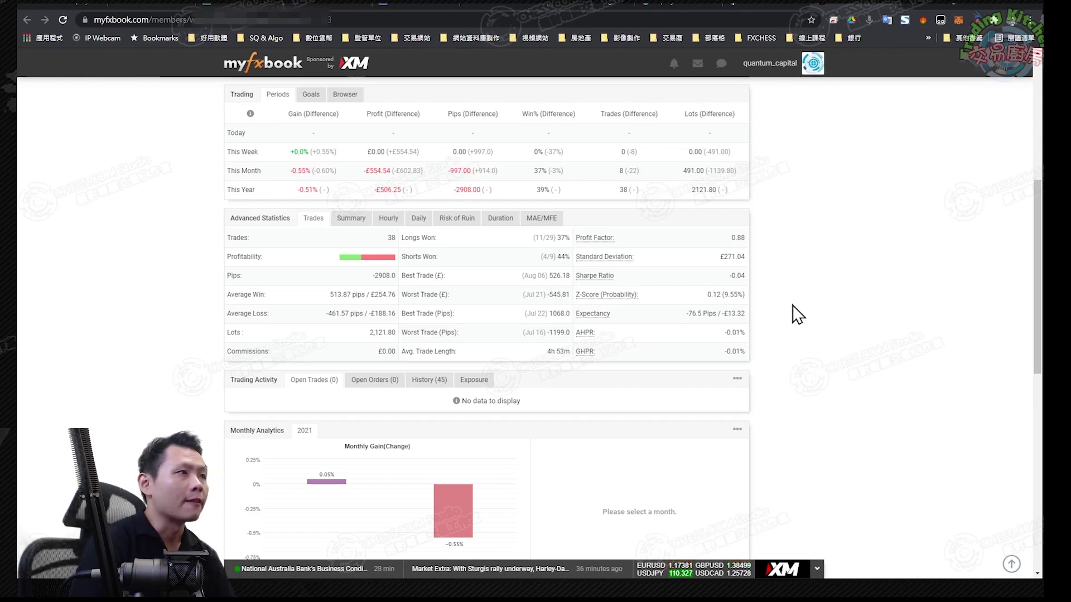
{"action": "scroll", "coordinate": [799, 311], "scroll_direction": "up", "scroll_amount": 6}
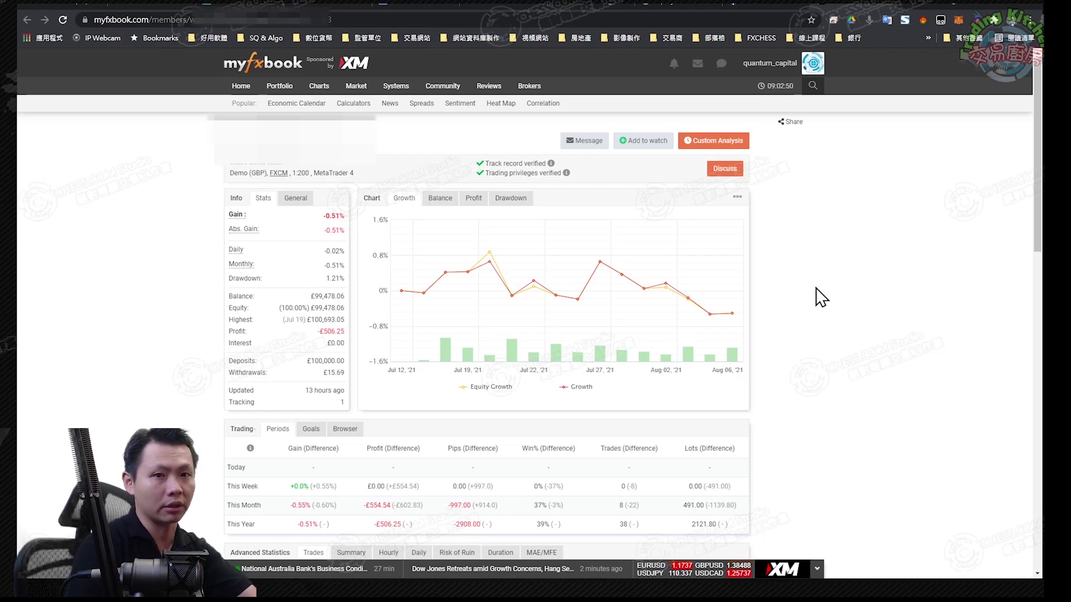
- Open the Summary breakdown in Advanced Statistics: XAUUSD 36 trades at −462.74, USOIL 2 at −43.51
{"action": "scroll", "coordinate": [362, 215], "scroll_direction": "down", "scroll_amount": 6}
{"action": "left_click", "coordinate": [361, 214]}
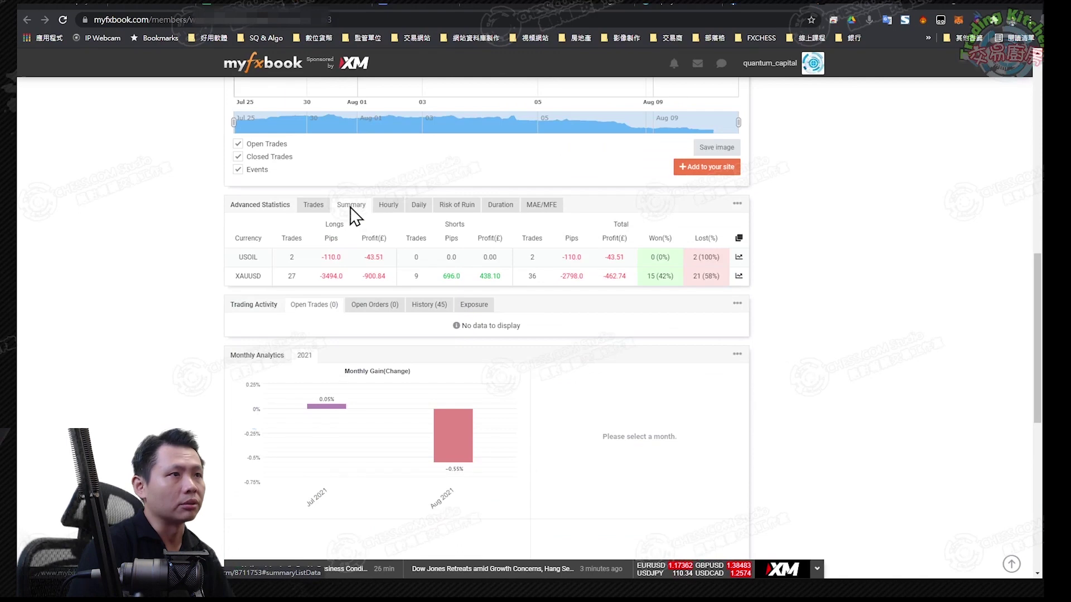